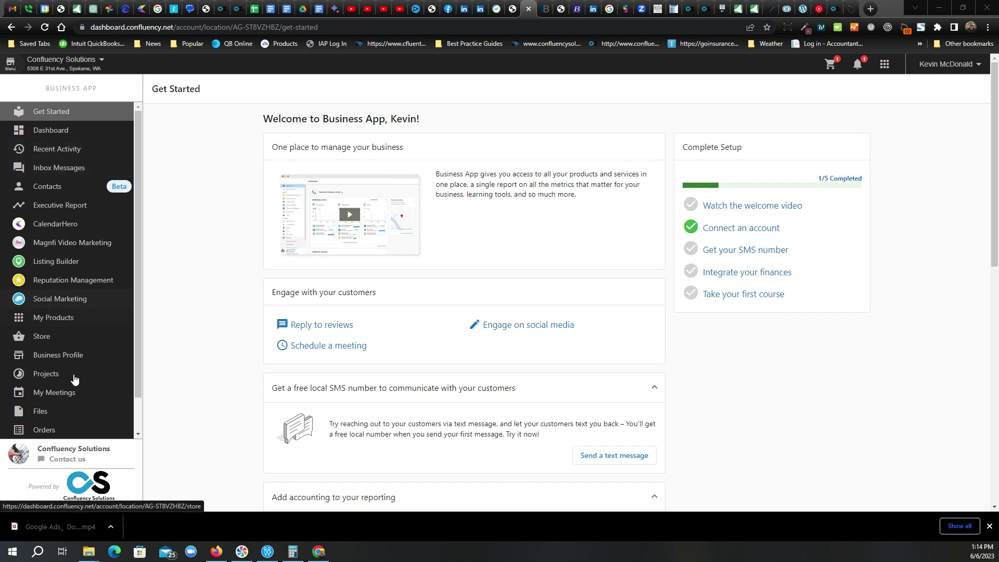
Open Social Marketing, look over its overview, and view the recent posts.
left_click(58, 302)
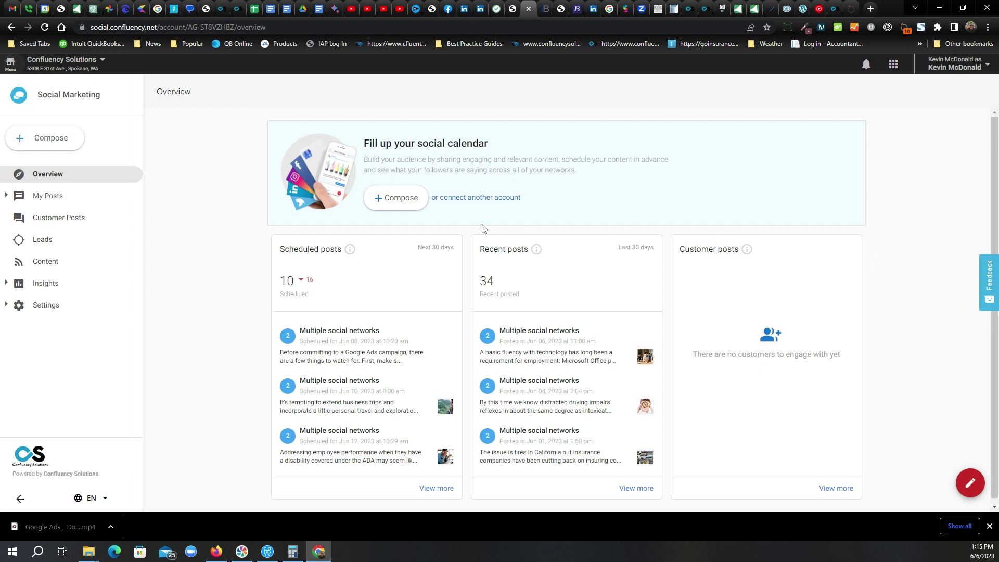
scroll(369, 299, "down", 1)
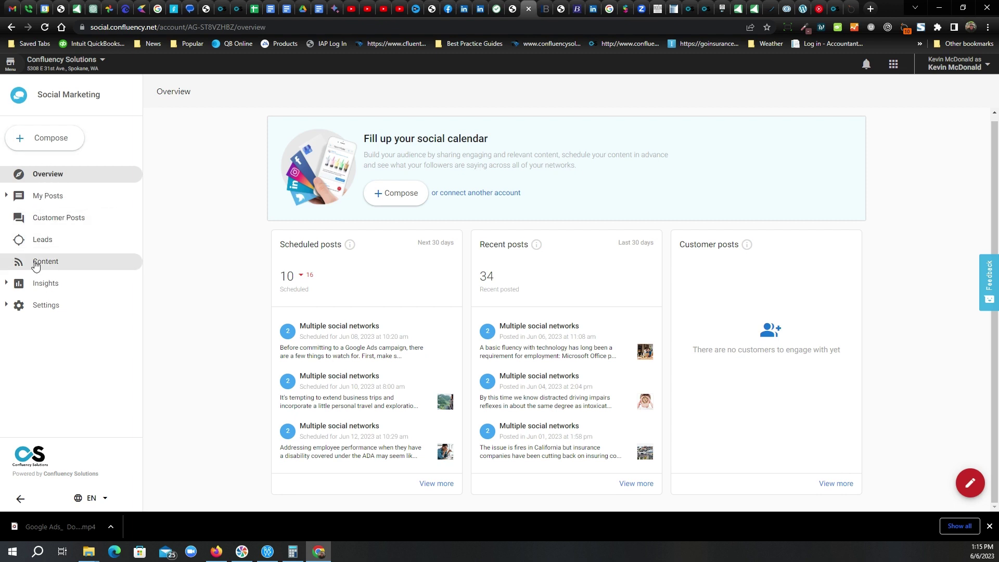
left_click(50, 197)
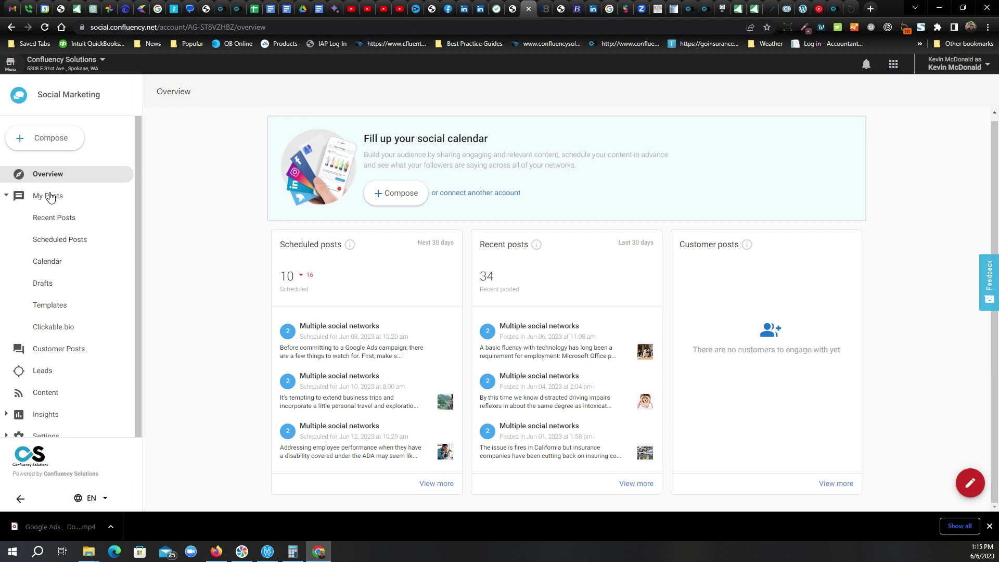
left_click(76, 221)
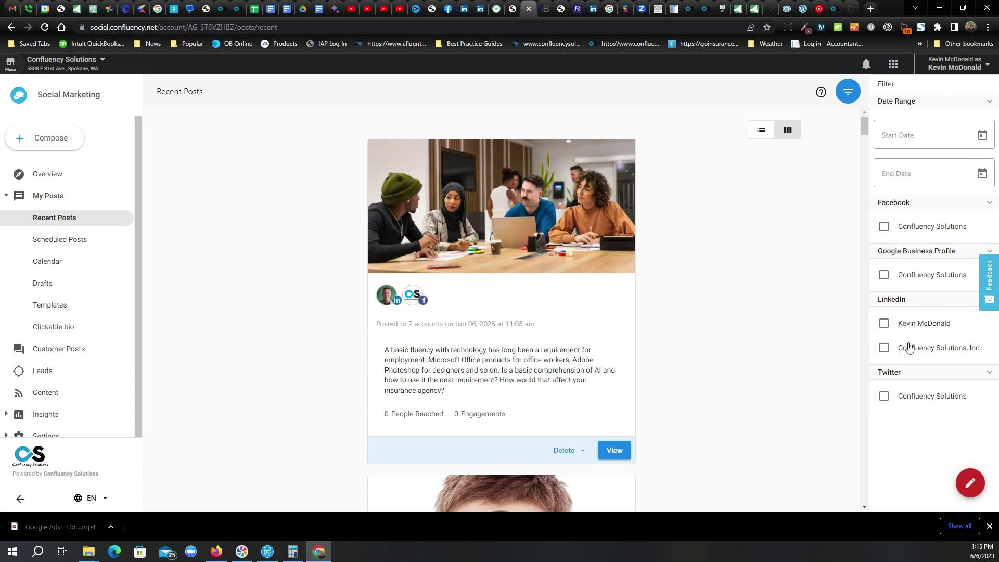
Review the scheduled posts, posting calendar, drafts and post templates.
left_click(76, 241)
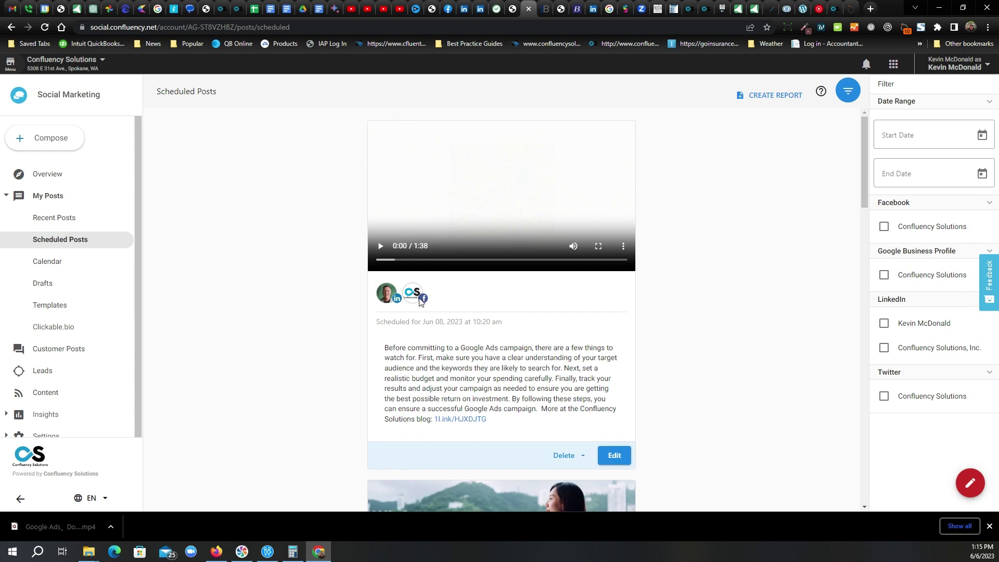
left_click(54, 268)
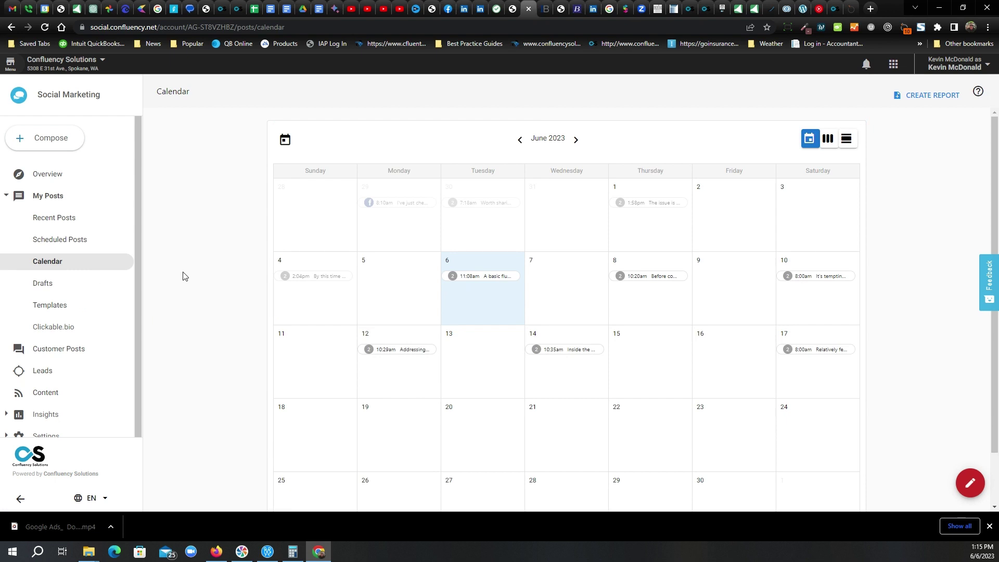
left_click(48, 288)
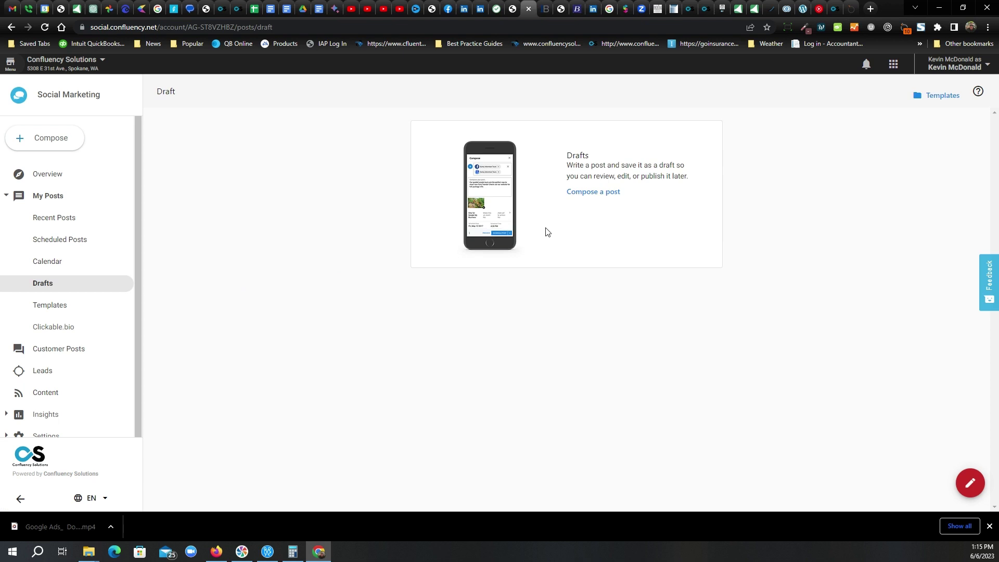
left_click(52, 308)
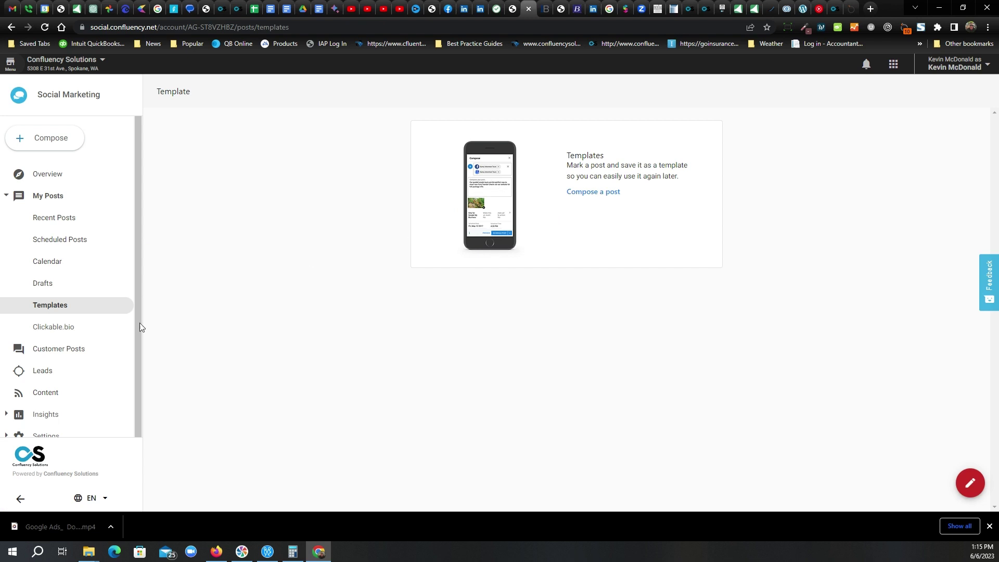
View the customer posts and try the Facebook and Twitter account filters, leaving both cleared.
left_click(69, 349)
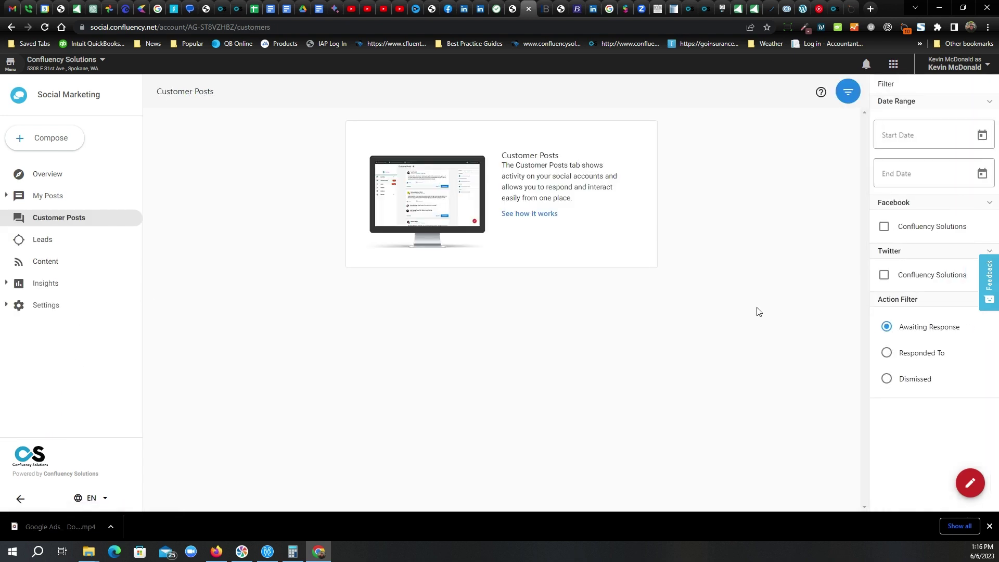
left_click(884, 227)
left_click(884, 276)
left_click(884, 276)
left_click(884, 226)
Open the curated content feed and filter it to the Insurance category.
left_click(55, 268)
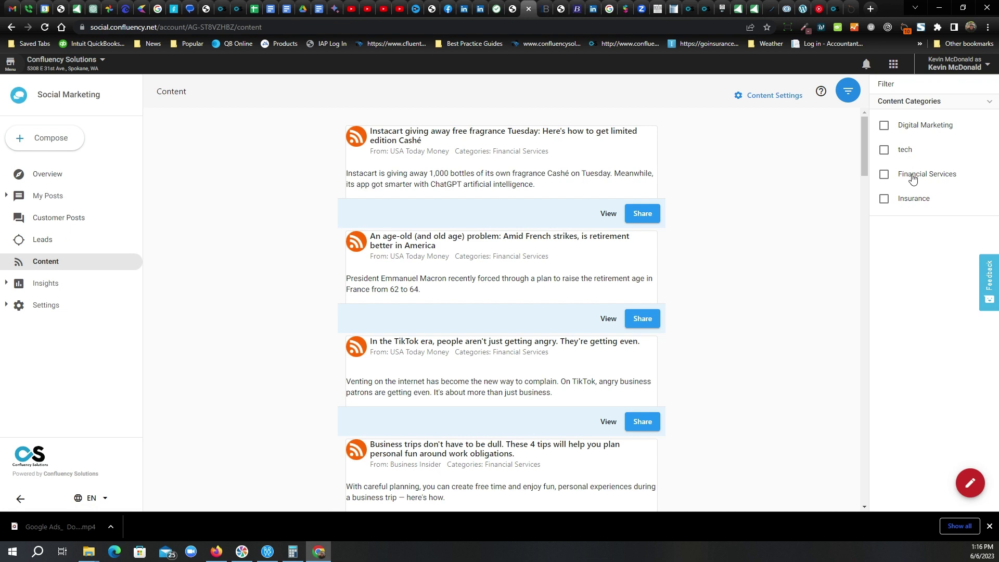
left_click(884, 199)
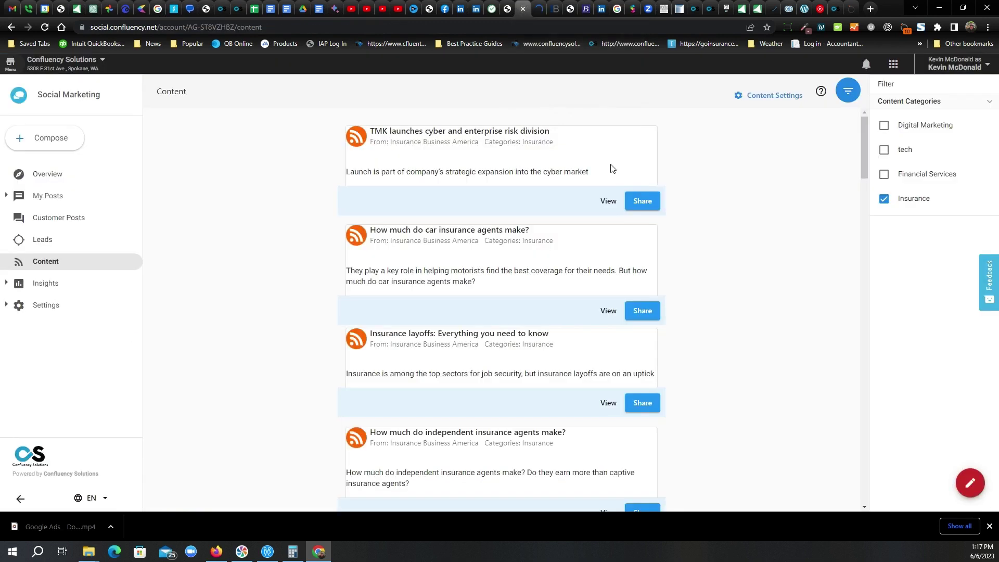
Preview sharing the "TMK launches cyber and enterprise risk division" article and view the available posting accounts, closing the composer without posting.
left_click(644, 207)
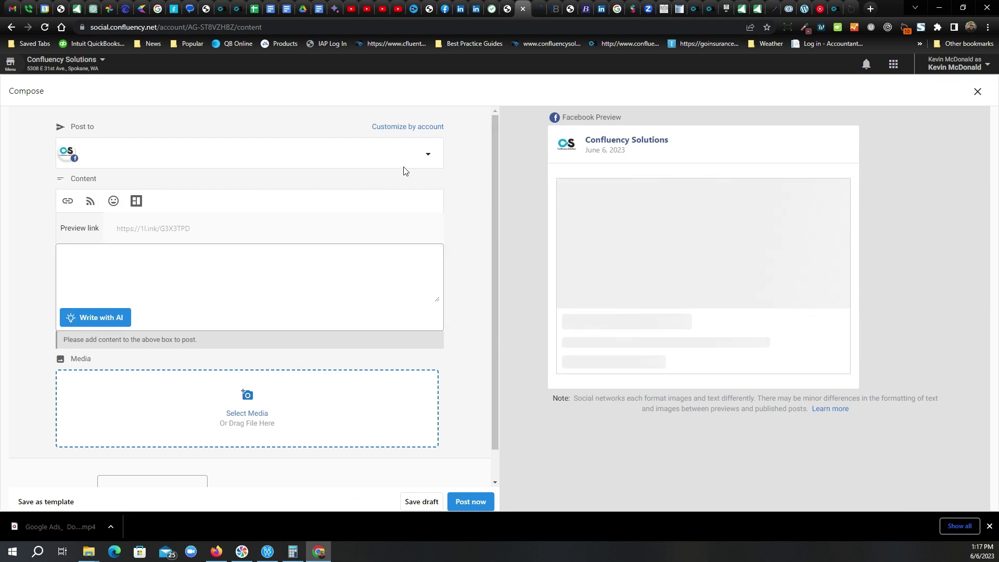
left_click(431, 155)
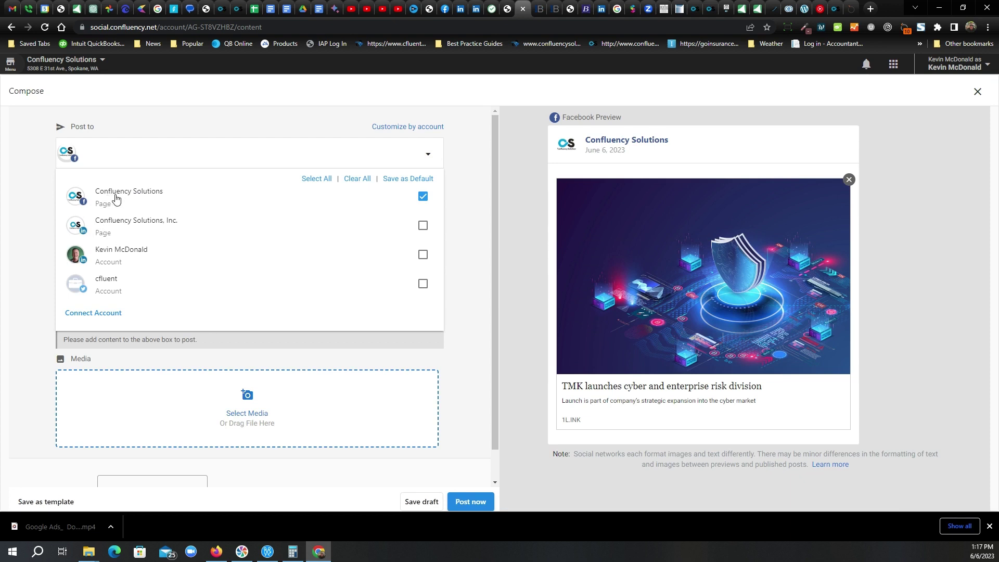
left_click(465, 212)
scroll(482, 214, "down", 1)
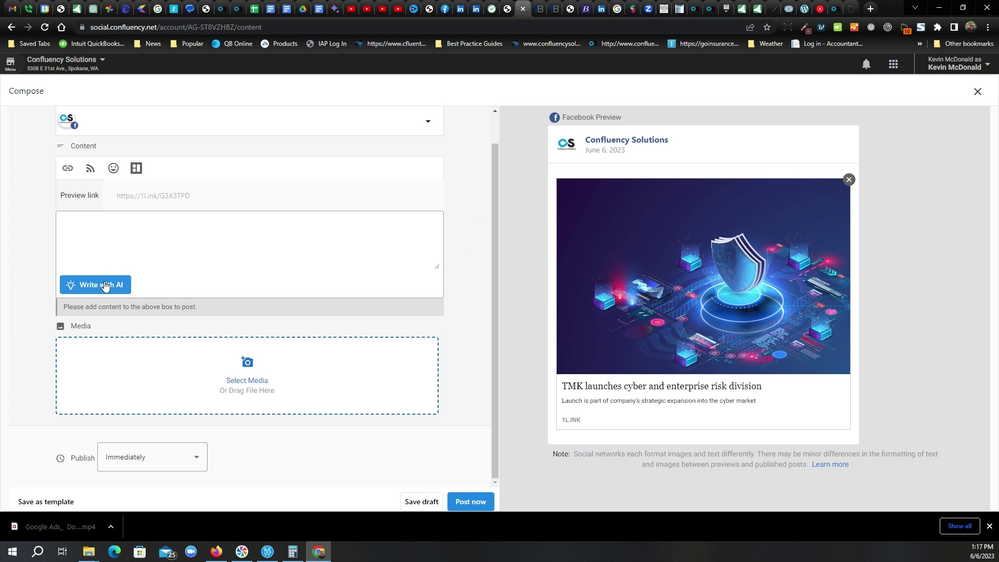
left_click(104, 285)
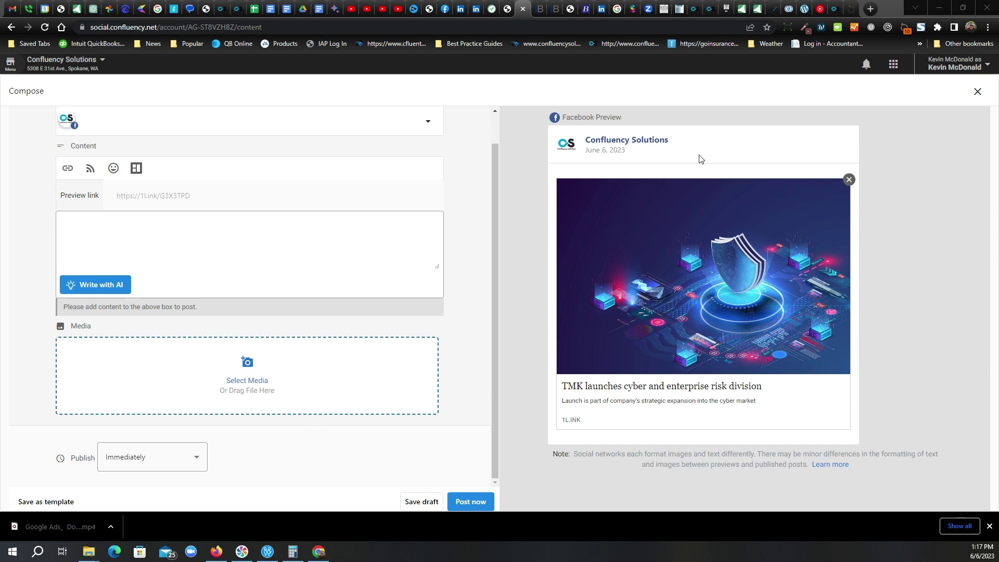
left_click(976, 93)
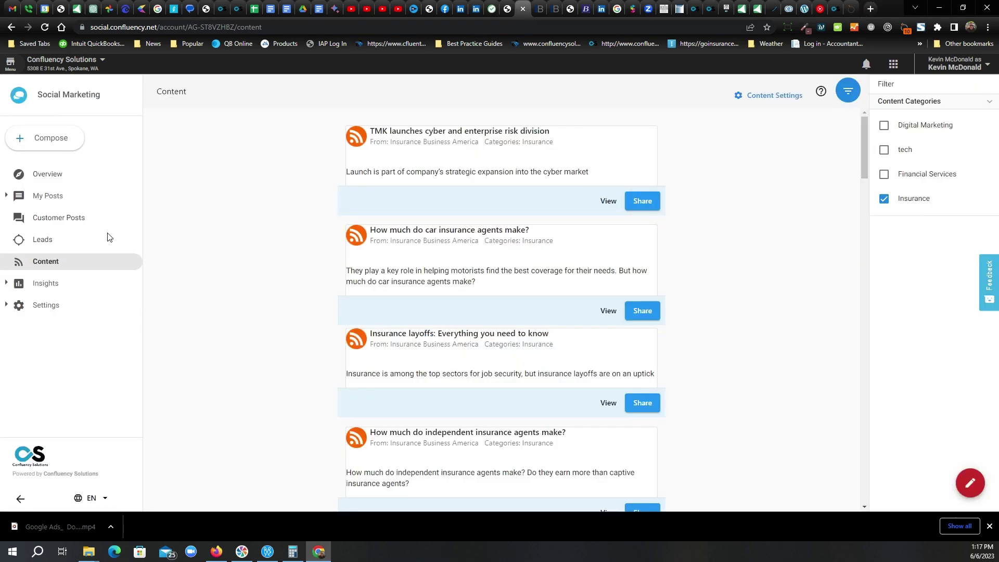
Start a new post and generate short-form AI content on the topic "Homeowner pool safety".
left_click(45, 198)
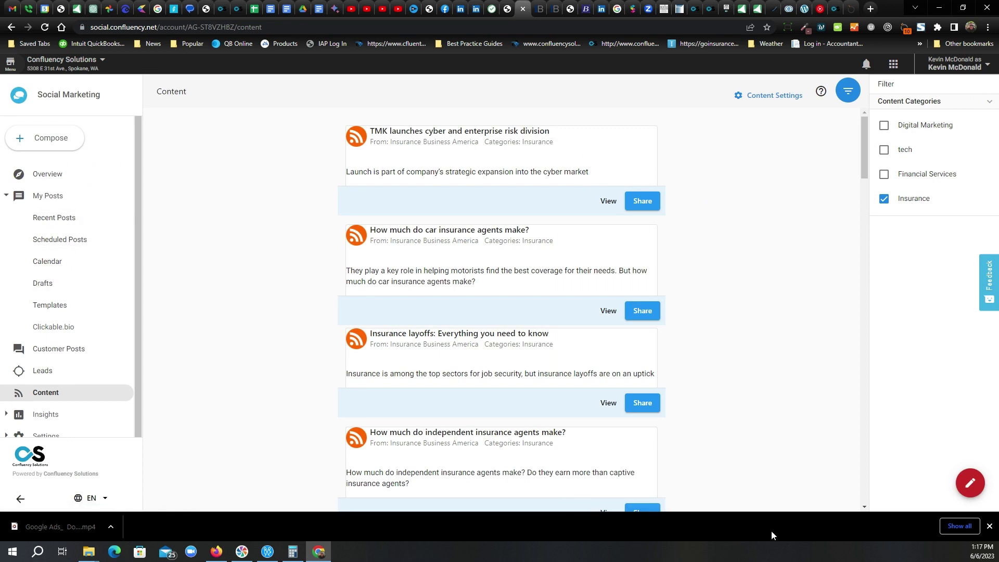
left_click(969, 484)
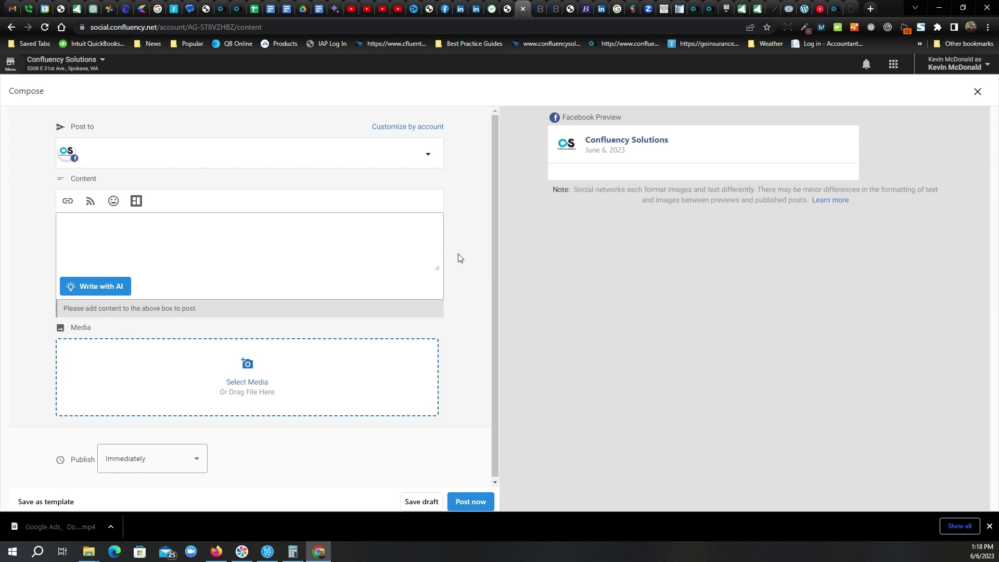
left_click(112, 229)
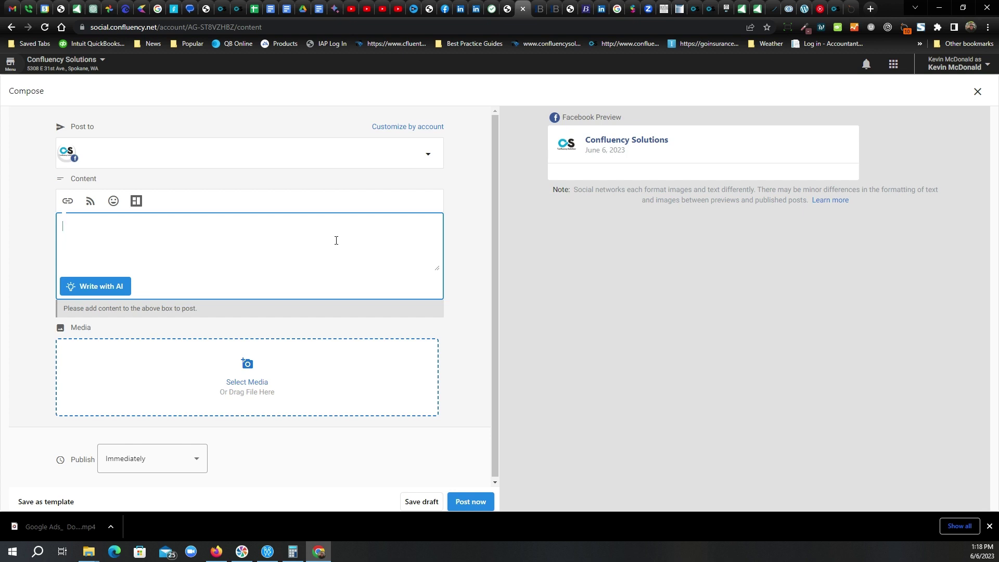
left_click(97, 286)
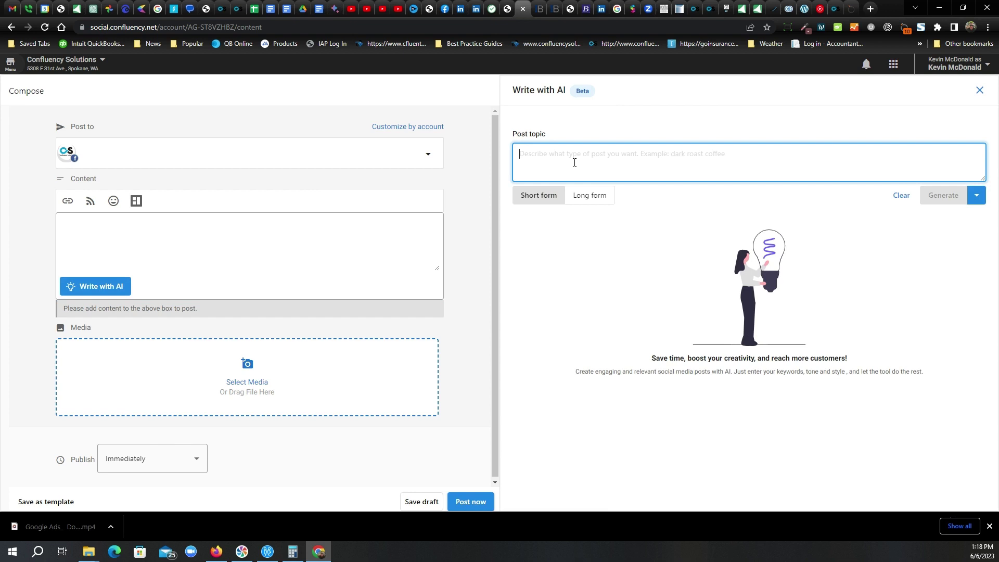
type("Homeowner")
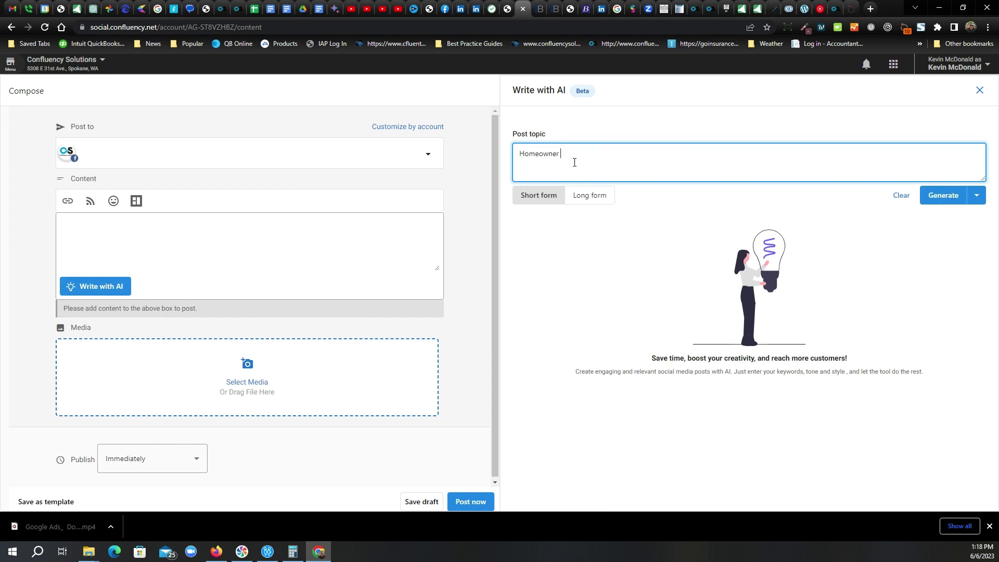
type(" s")
type("pool")
type(" s")
type("afety")
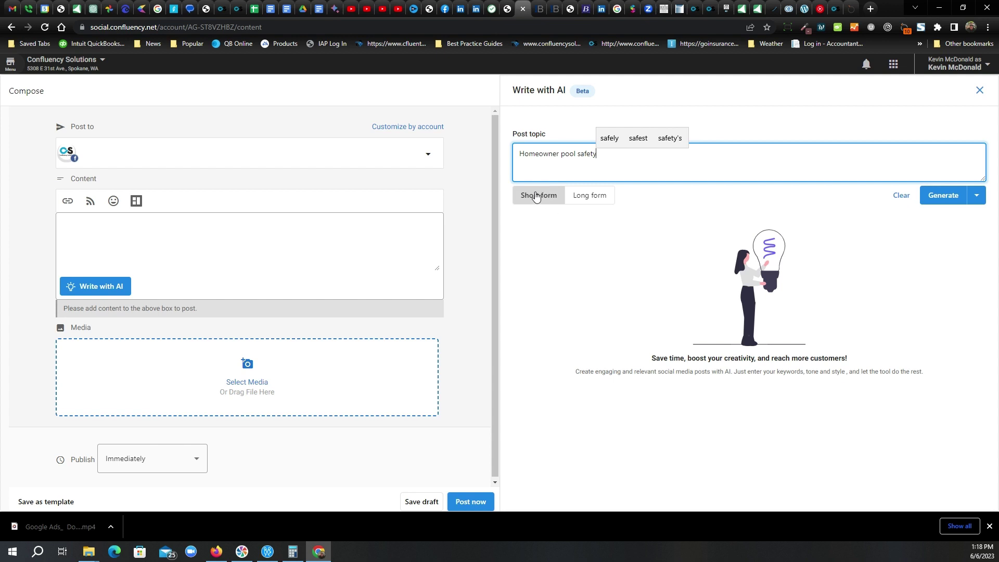
left_click(940, 195)
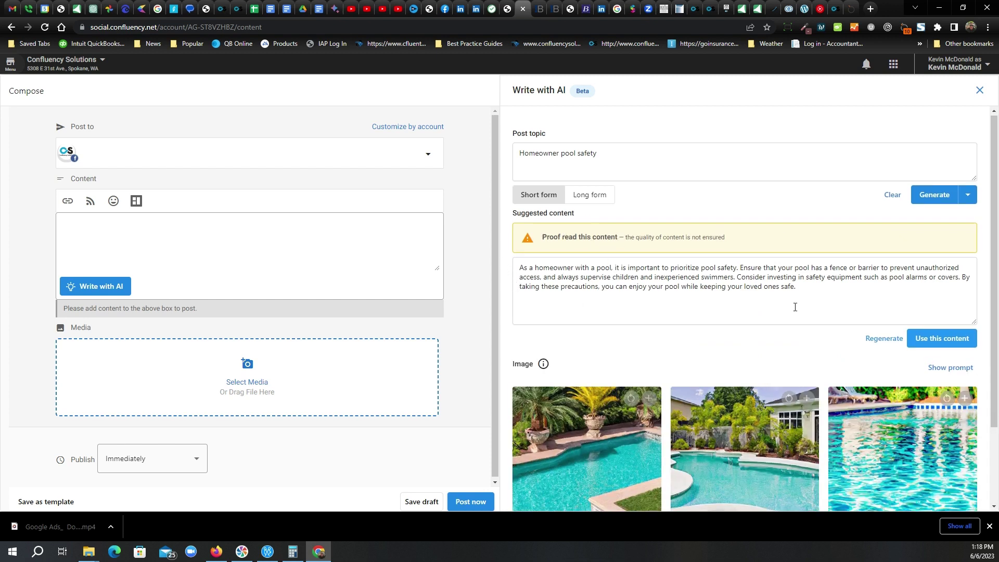
Generate a new set of AI images for the pool safety post, and close the composer without using the suggestions.
scroll(795, 307, "down", 2)
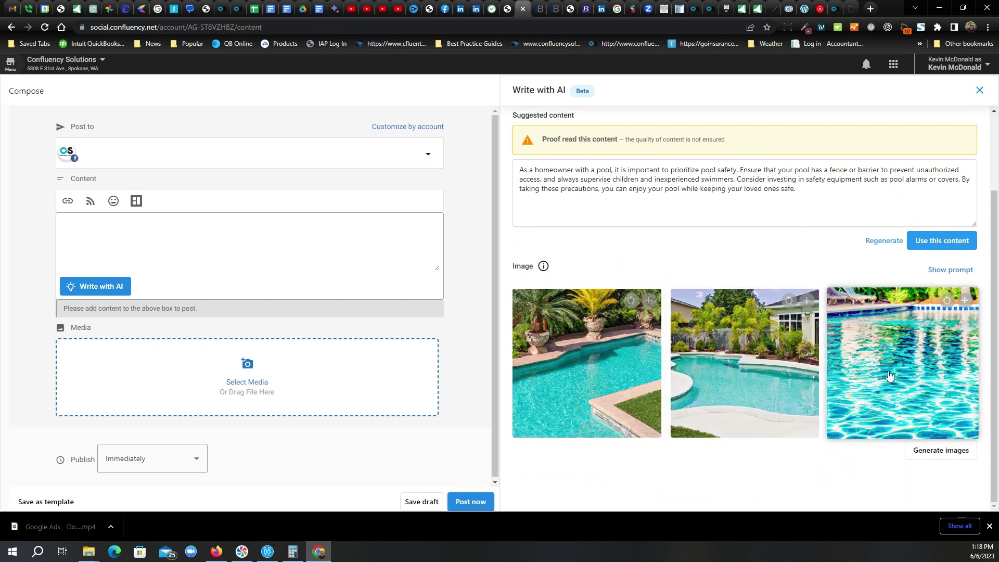
left_click(938, 451)
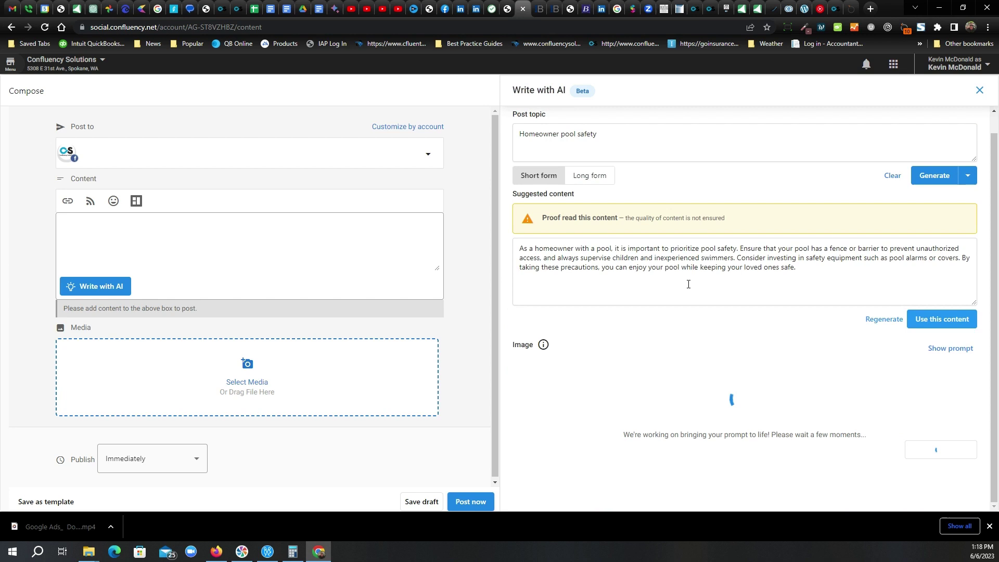
left_click_drag(797, 268, 520, 248)
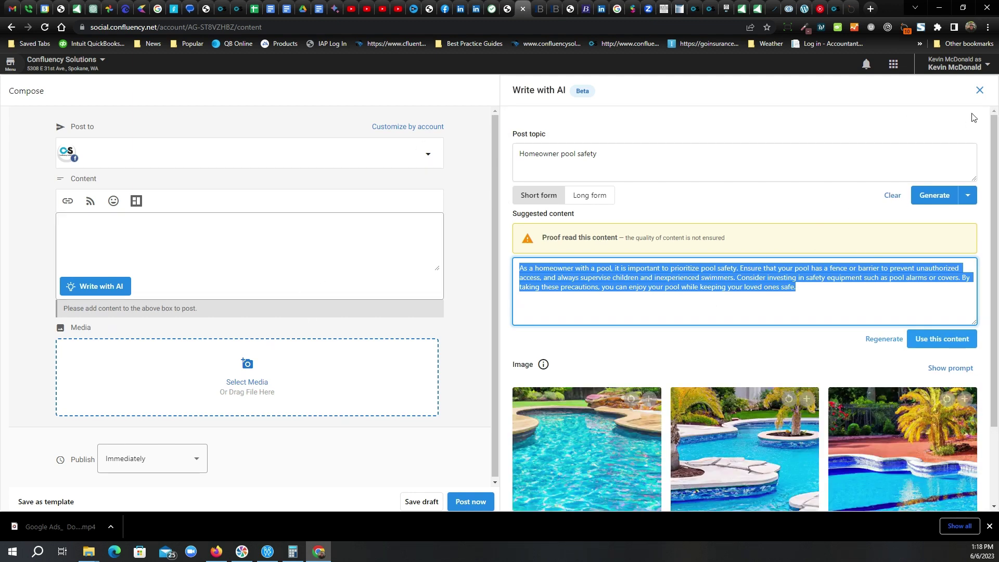
left_click(979, 92)
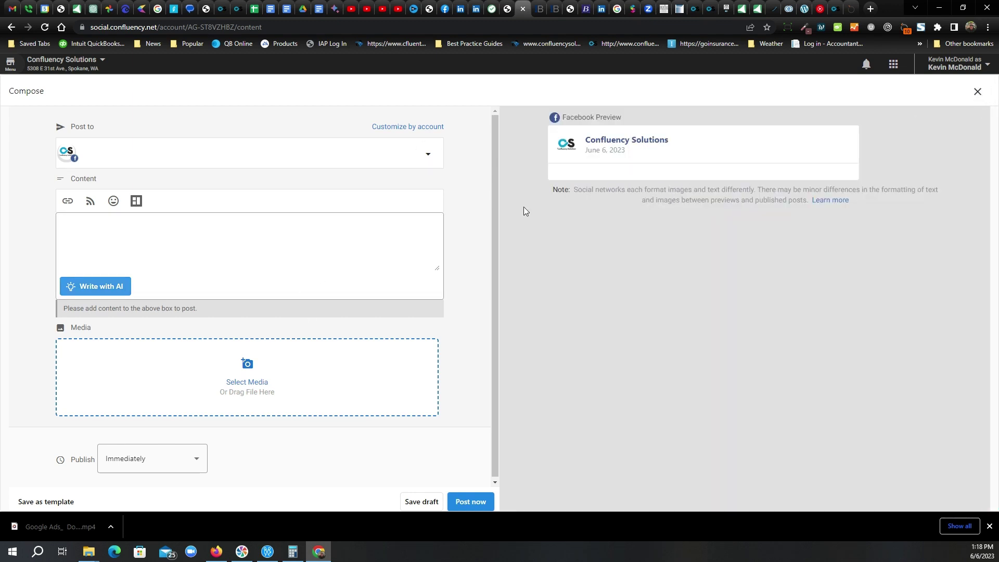
left_click(977, 92)
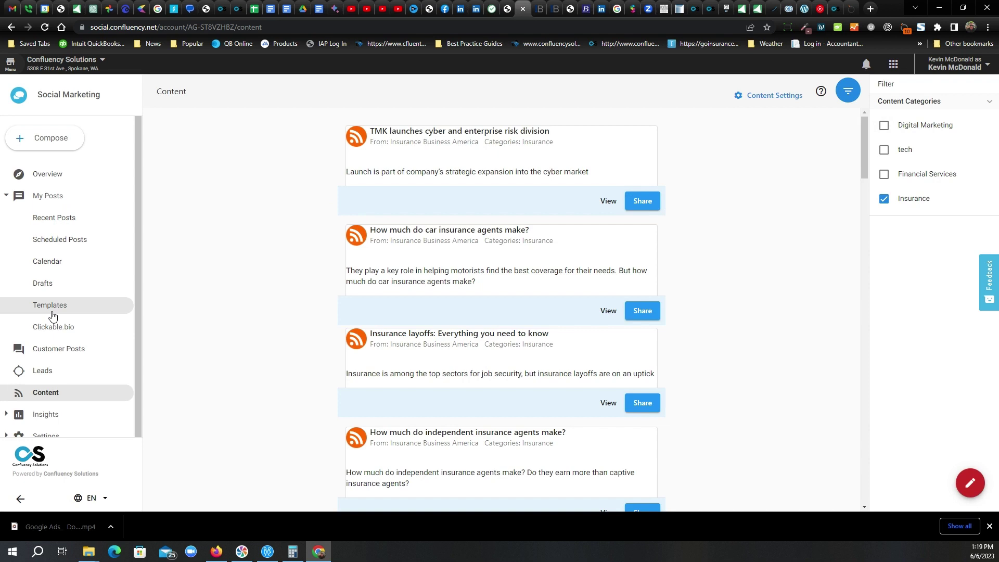
Open the Post Performance insights for all social networks.
left_click(44, 416)
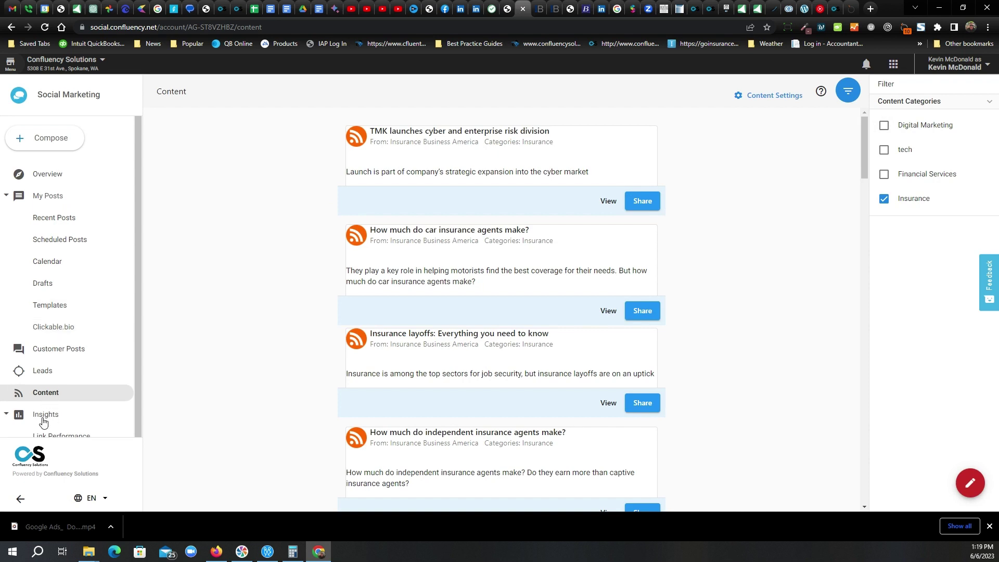
scroll(91, 390, "down", 2)
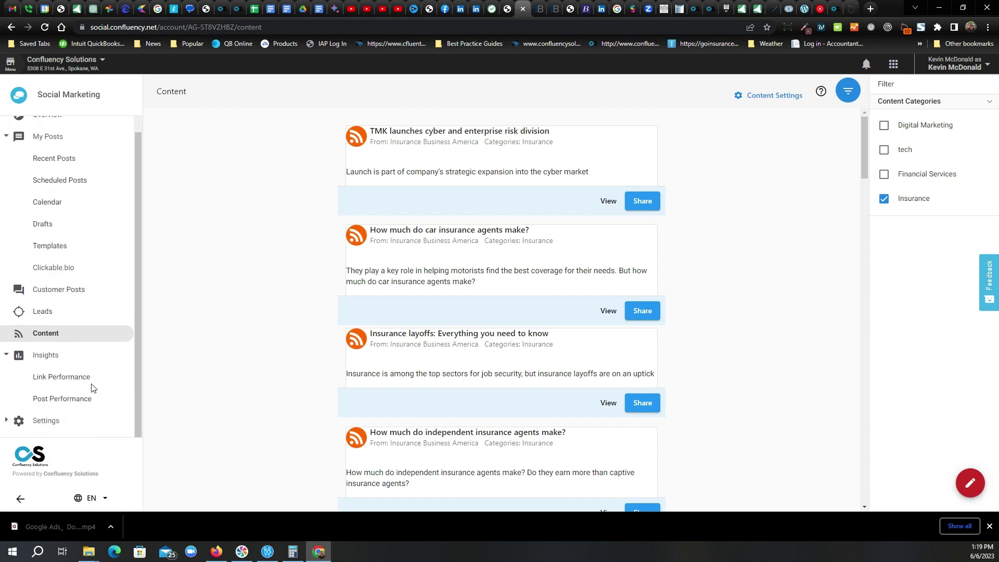
left_click(68, 398)
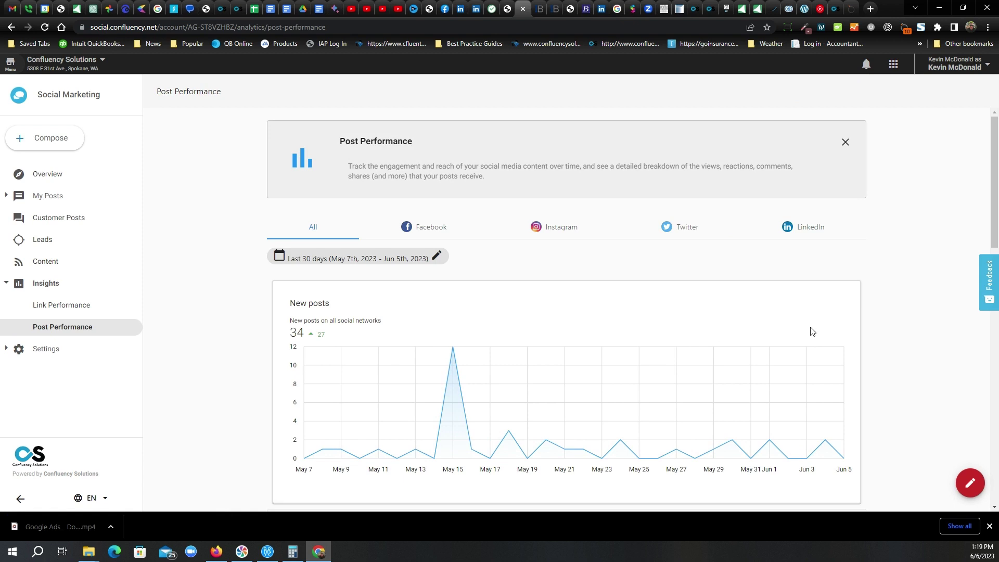
right_click(835, 311)
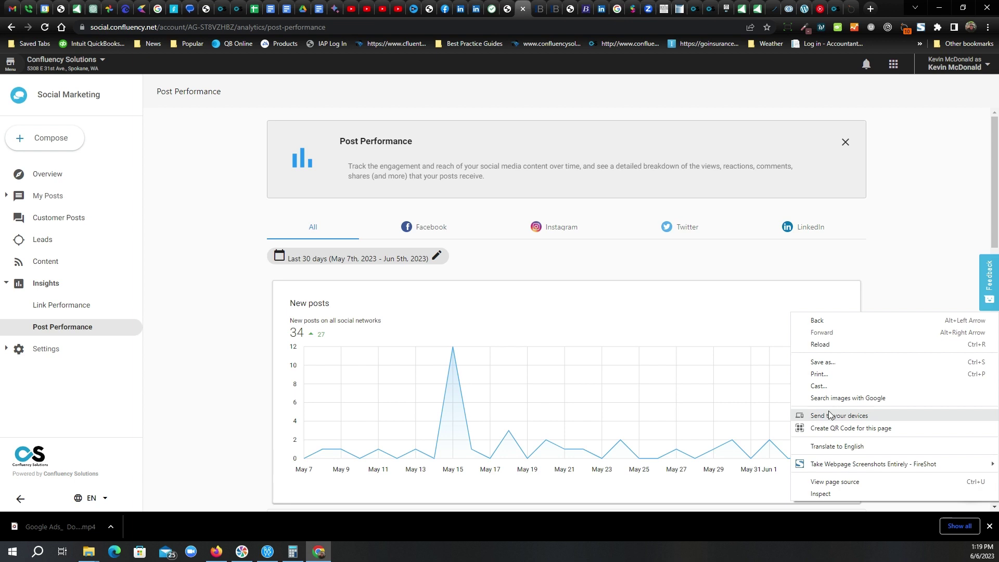
left_click(922, 209)
Examine the Facebook post performance, including its reach, engagement and per-post results.
scroll(915, 209, "down", 2)
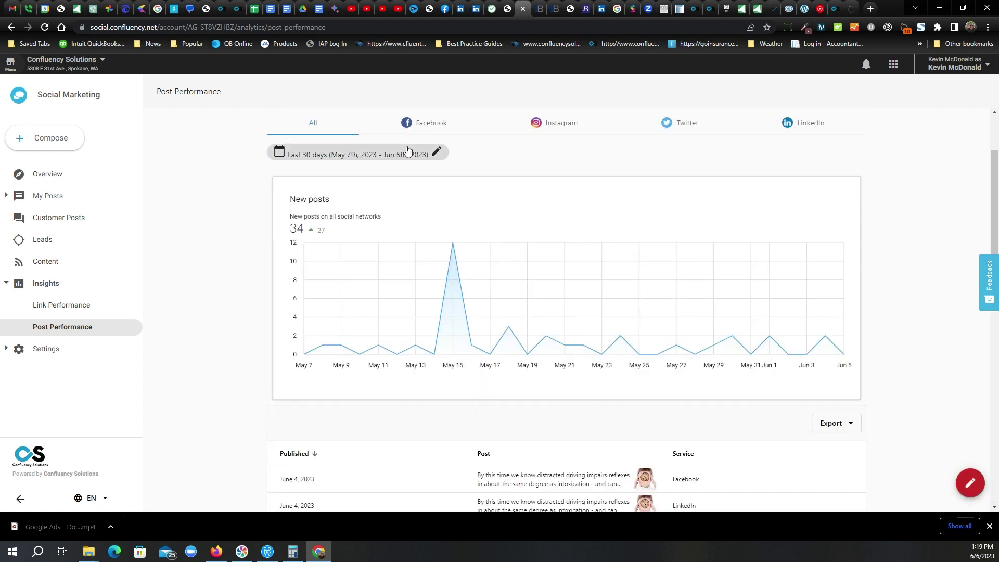
left_click(445, 131)
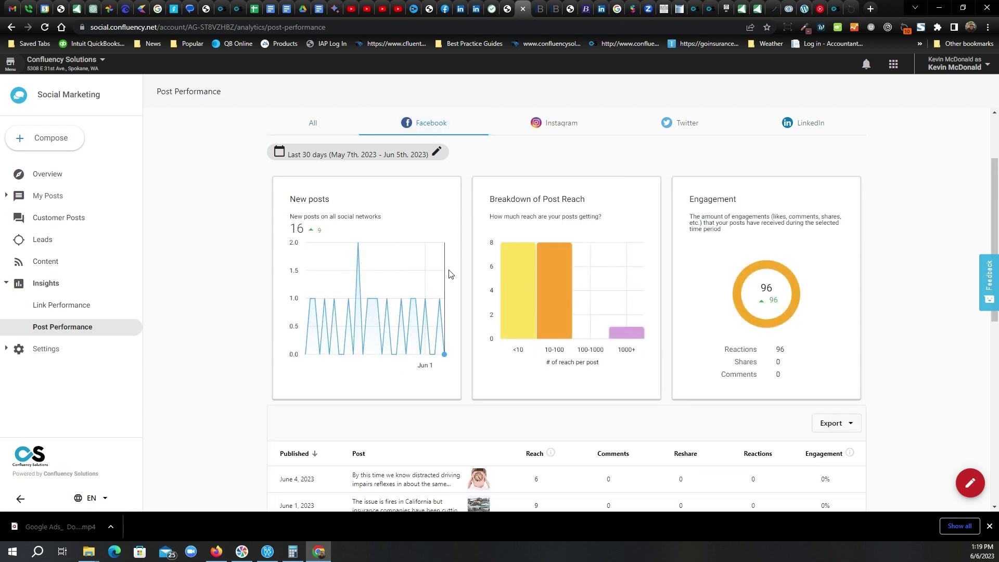
mouse_move(536, 290)
scroll(907, 278, "down", 2)
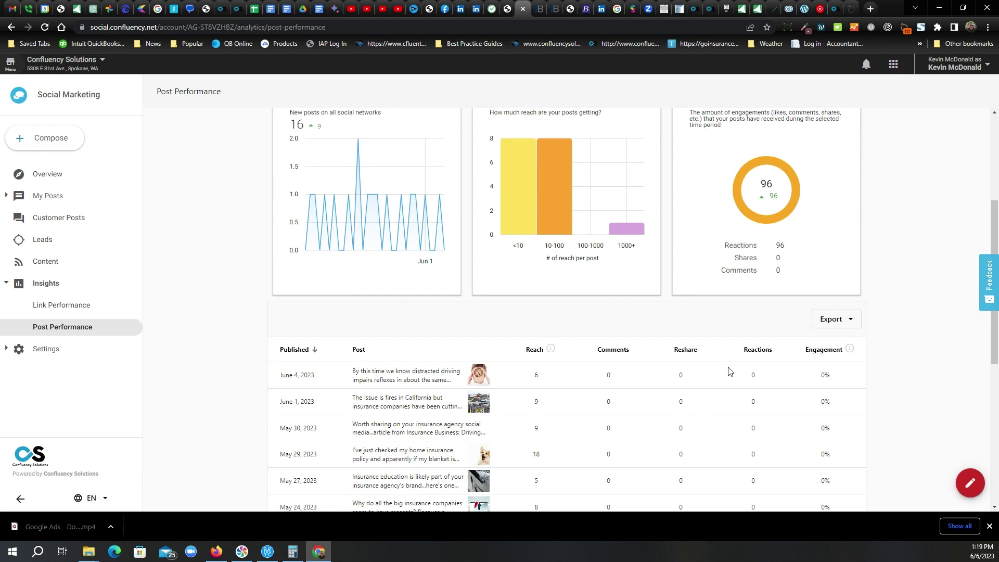
Review the table of individual Facebook posts with their reach, comments, reshares, reactions and engagement, and return to the performance summary.
scroll(676, 385, "down", 2)
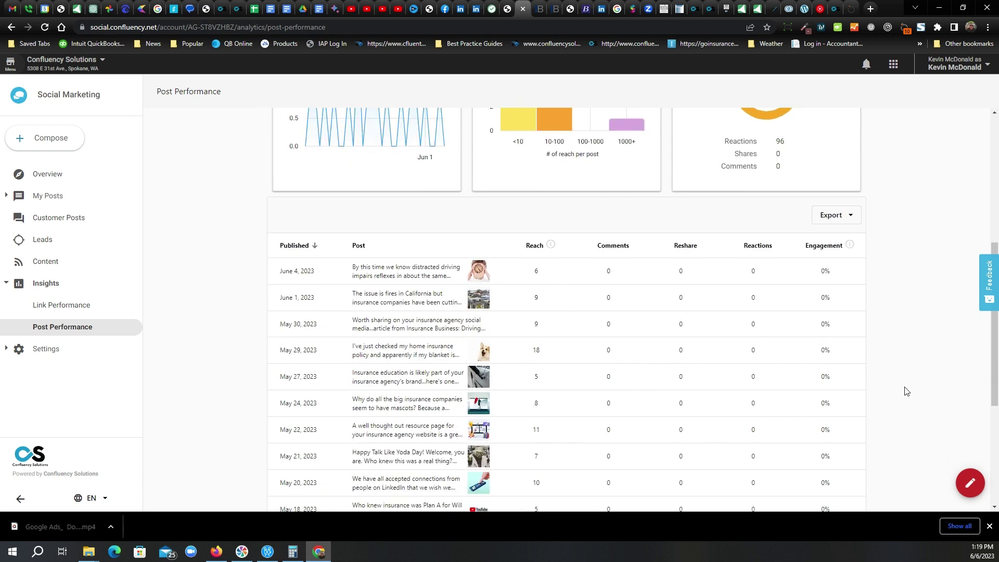
scroll(906, 389, "down", 2)
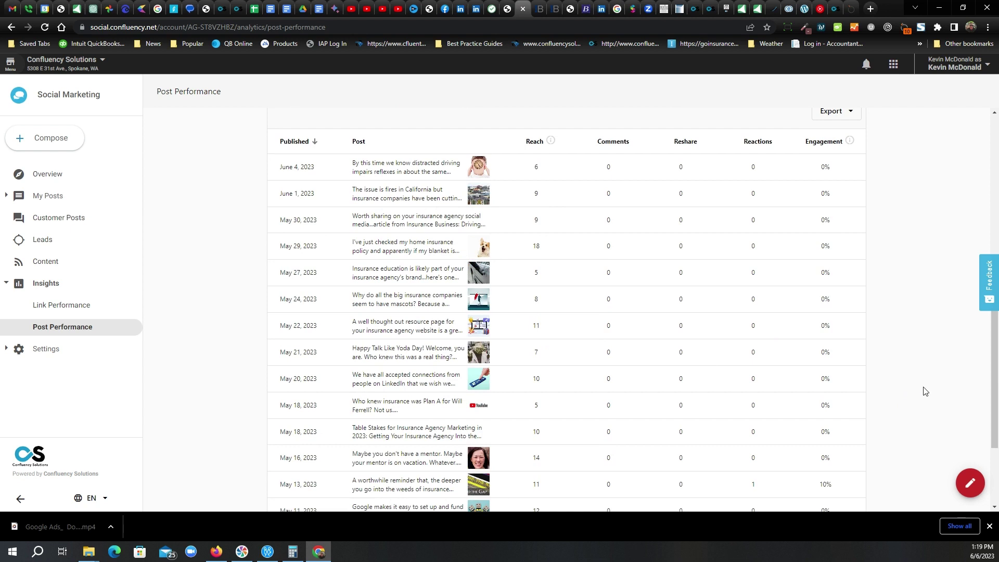
scroll(924, 391, "up", 6)
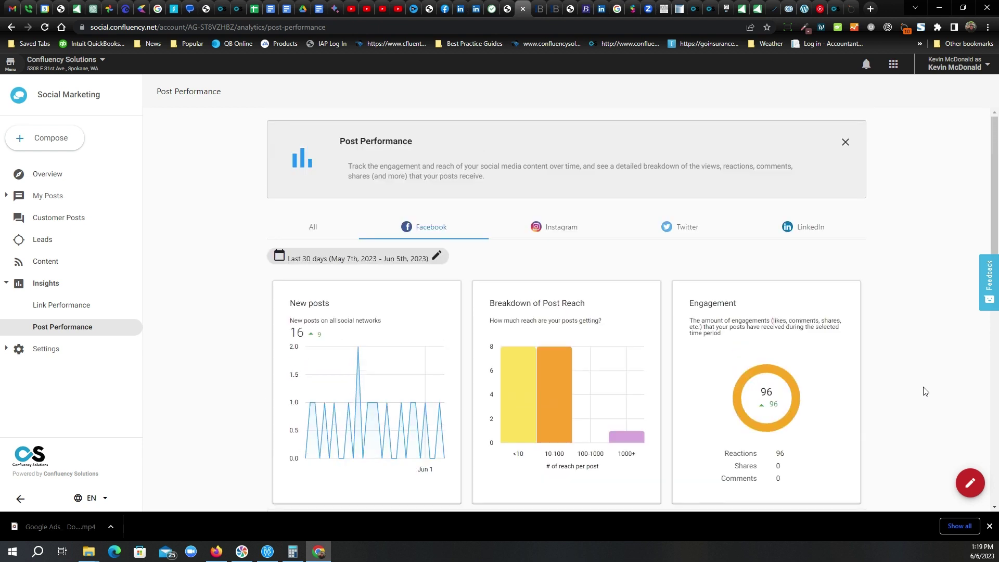
Open the Connect Accounts settings to view the connected social network accounts.
left_click(42, 352)
scroll(123, 334, "down", 1)
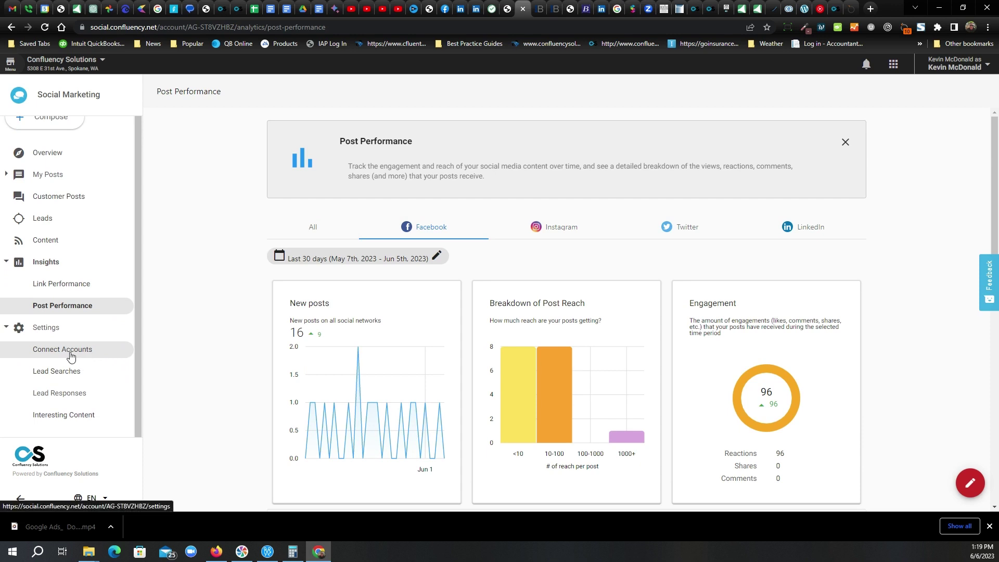
left_click(71, 356)
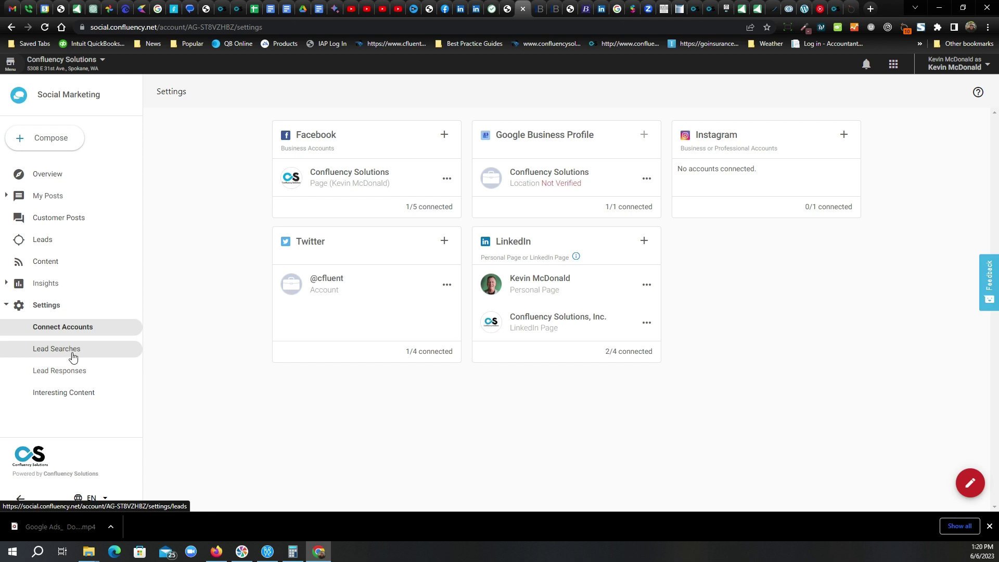
Open the Interesting Content settings and look through the list of RSS feeds.
left_click(77, 394)
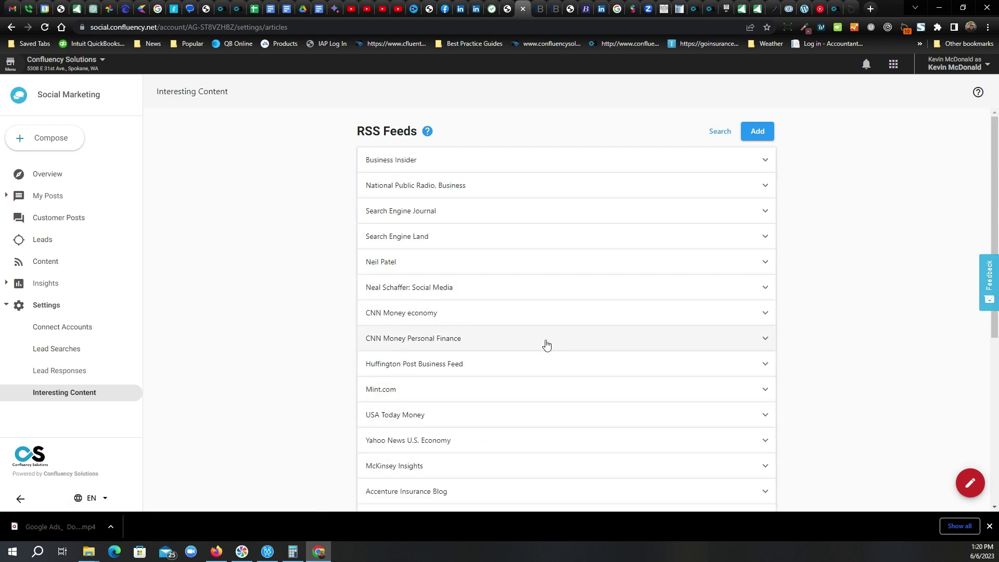
scroll(861, 317, "down", 5)
scroll(865, 320, "up", 5)
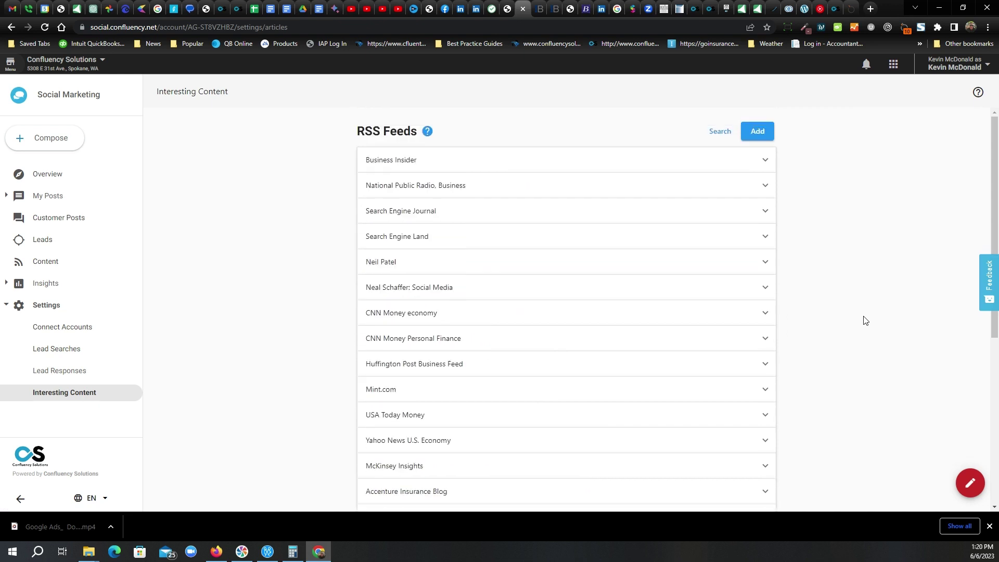
Open a blank entry for a new RSS feed and cancel it without saving.
left_click(767, 134)
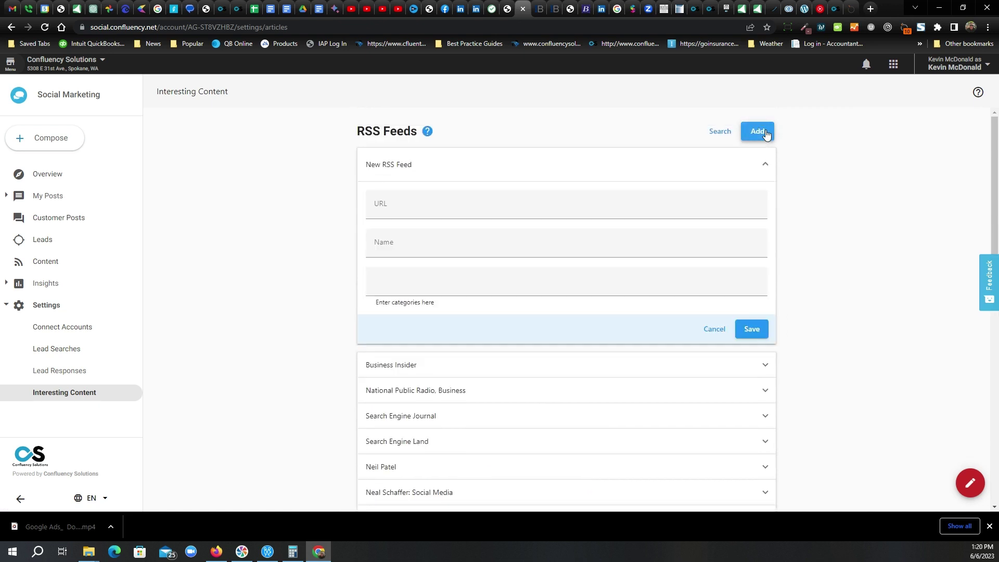
left_click(459, 206)
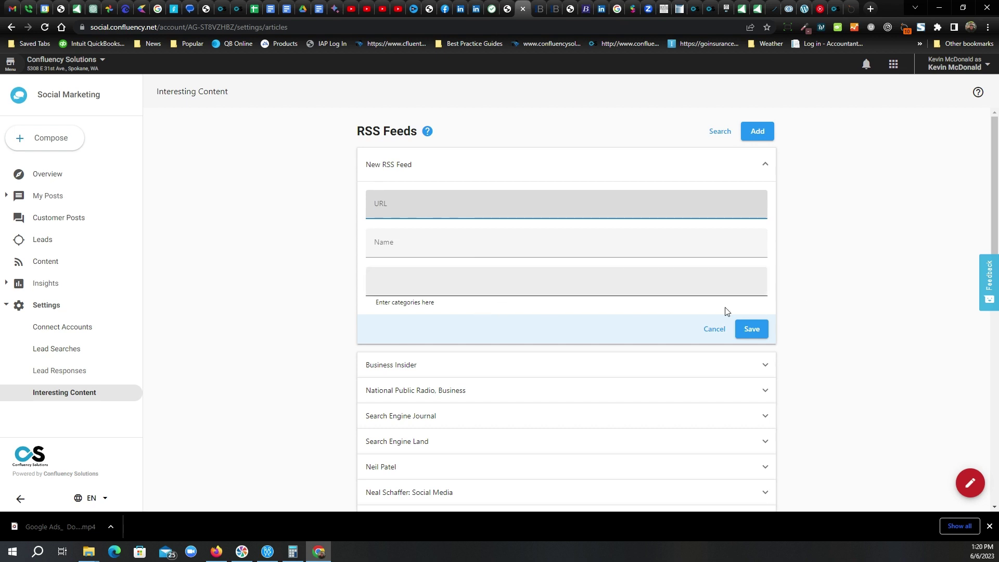
left_click(712, 329)
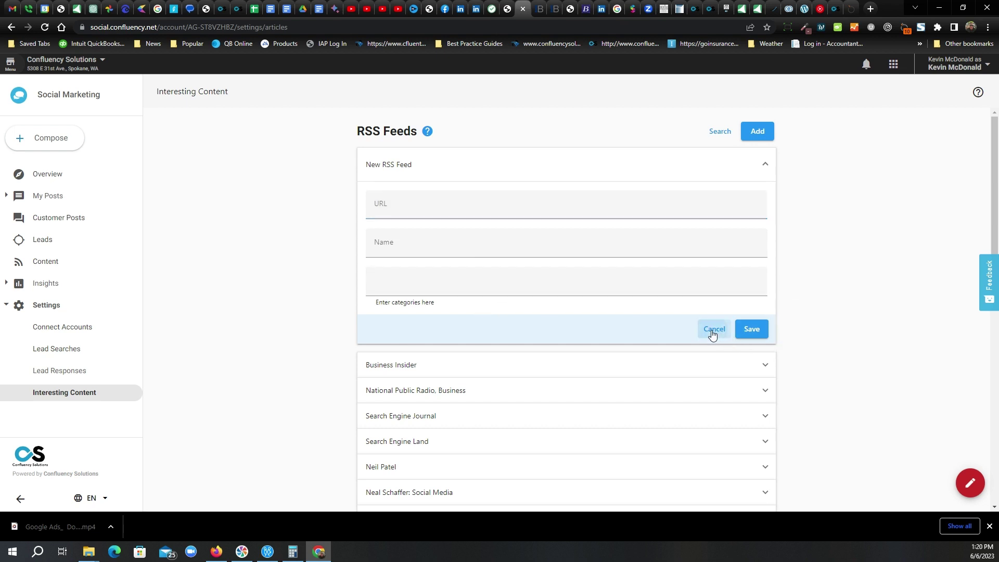